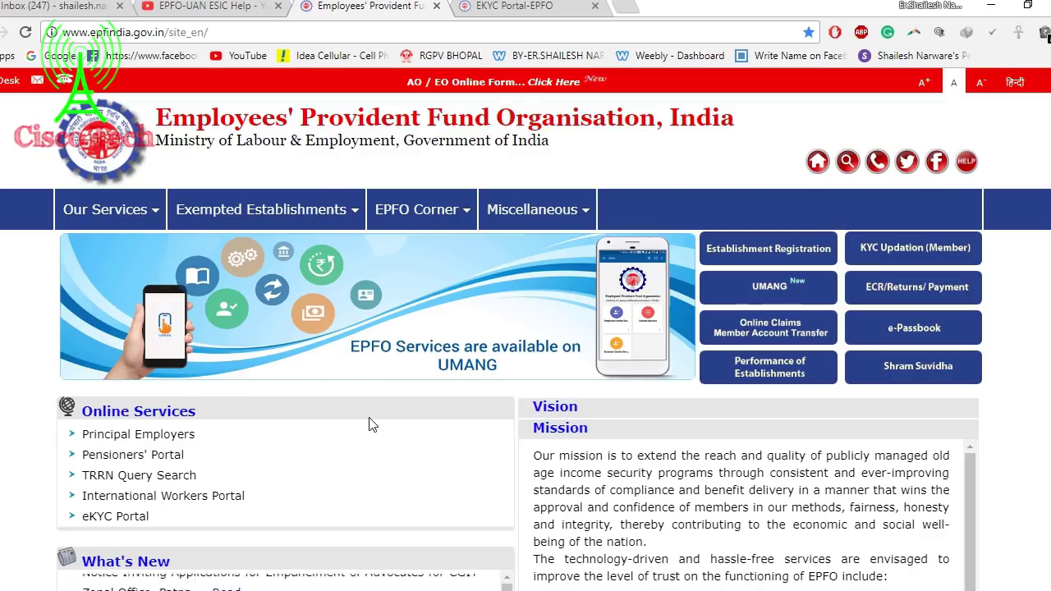
- View the EPFO-UAN ESIC Help channel and EPFO home page, and bring up the eKYC Portal with its address highlighted
click(210, 7)
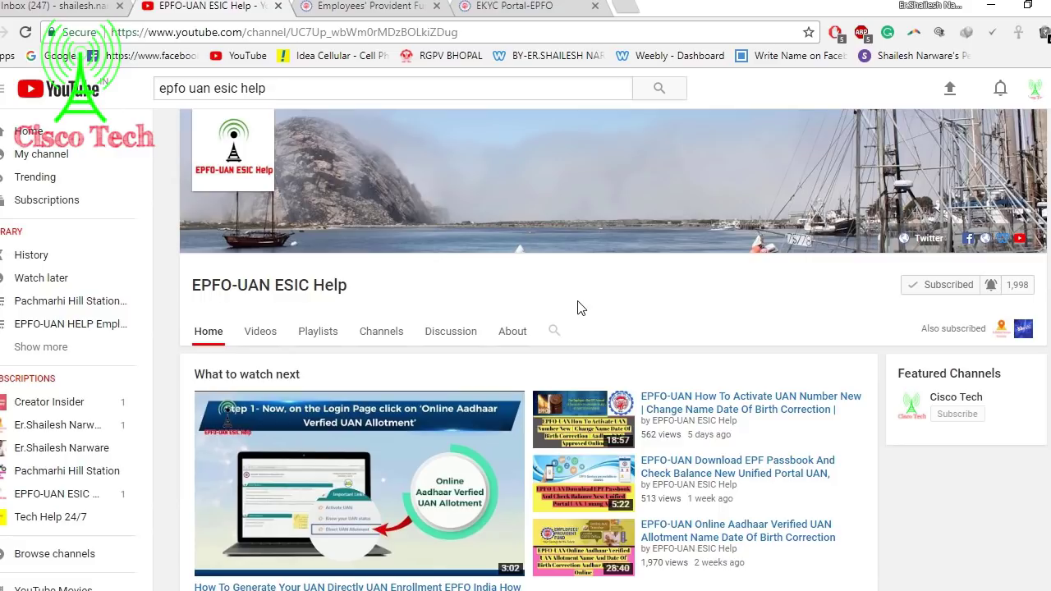
click(343, 7)
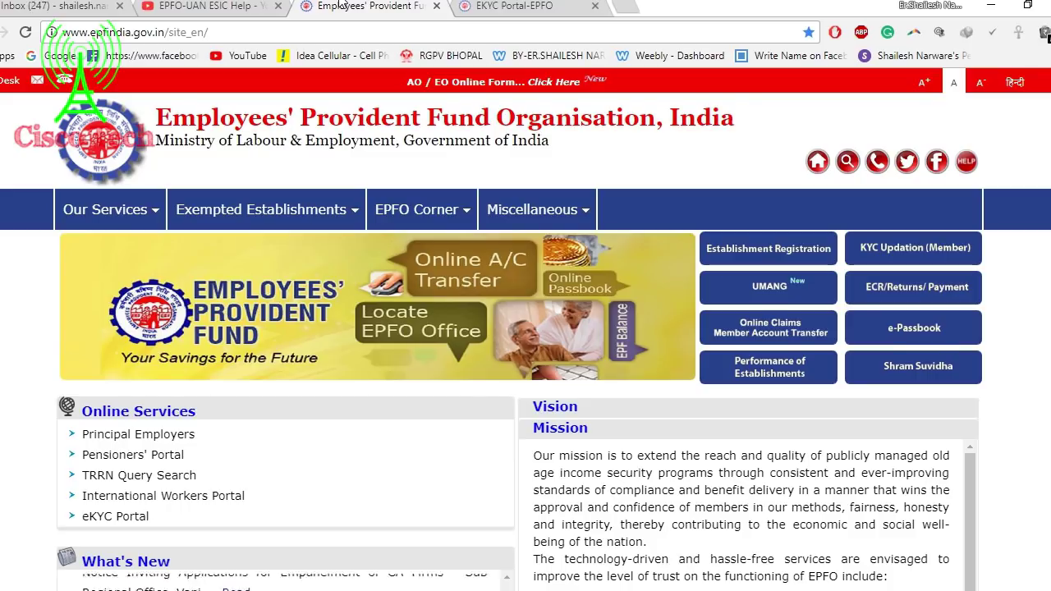
click(508, 5)
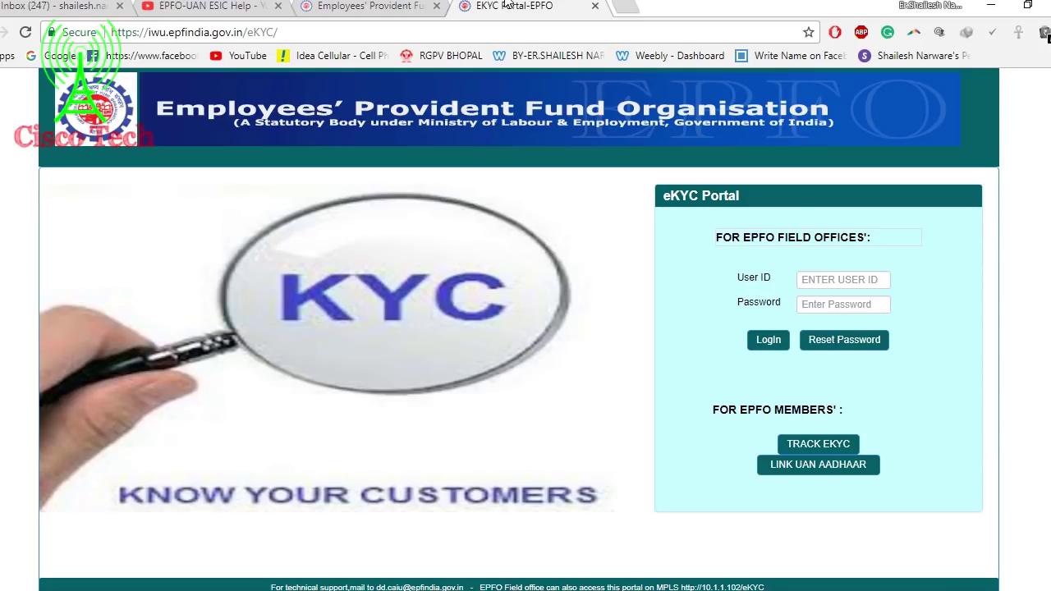
click(305, 31)
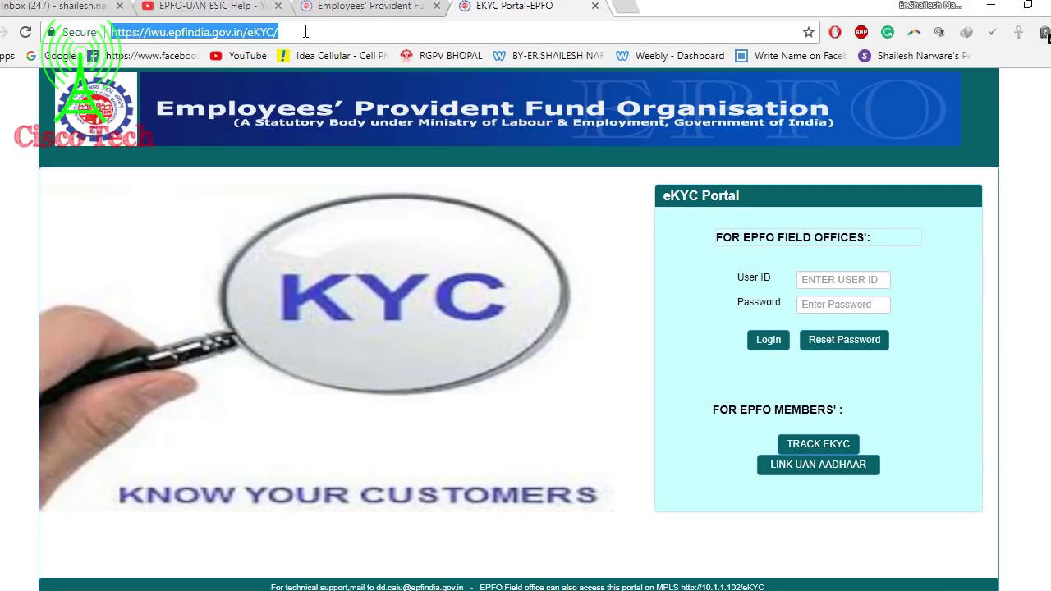
click(305, 31)
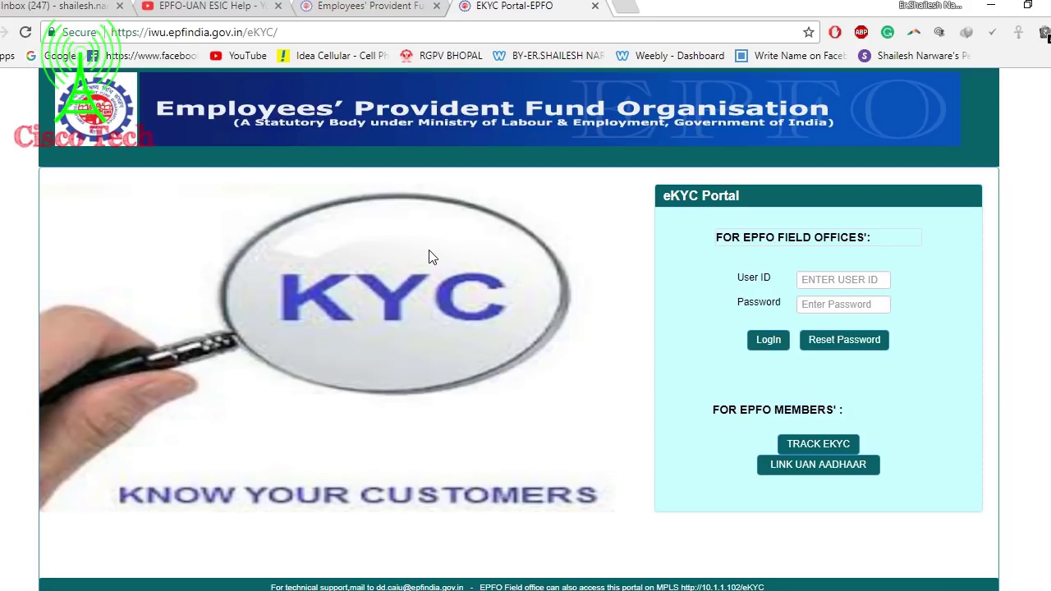
- Look over the EPFO home page's services and return to the eKYC Portal
scroll(597, 365, down, 1)
scroll(596, 366, up, 2)
click(349, 10)
scroll(452, 283, down, 3)
scroll(453, 283, up, 3)
click(587, 7)
- Examine the eKYC Portal's sections for EPFO field offices and EPFO members, highlighting their headings
drag(771, 238, 958, 238)
click(902, 235)
double_click(727, 410)
drag(801, 410, 845, 408)
click(799, 494)
scroll(684, 403, down, 1)
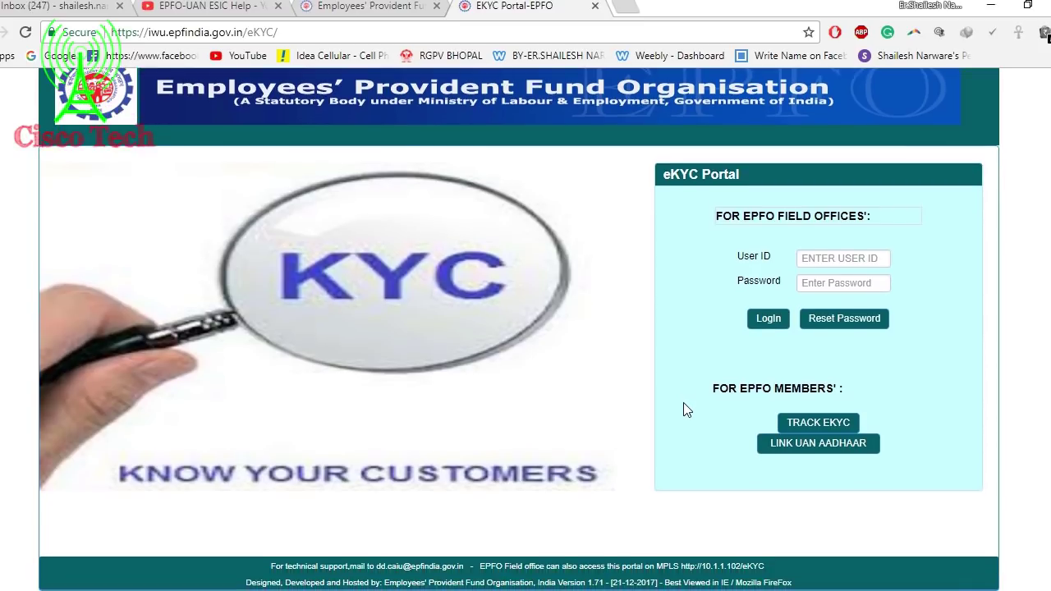
- View the Link UAN Aadhaar form, exit it, and open the Track eKYC page
click(784, 447)
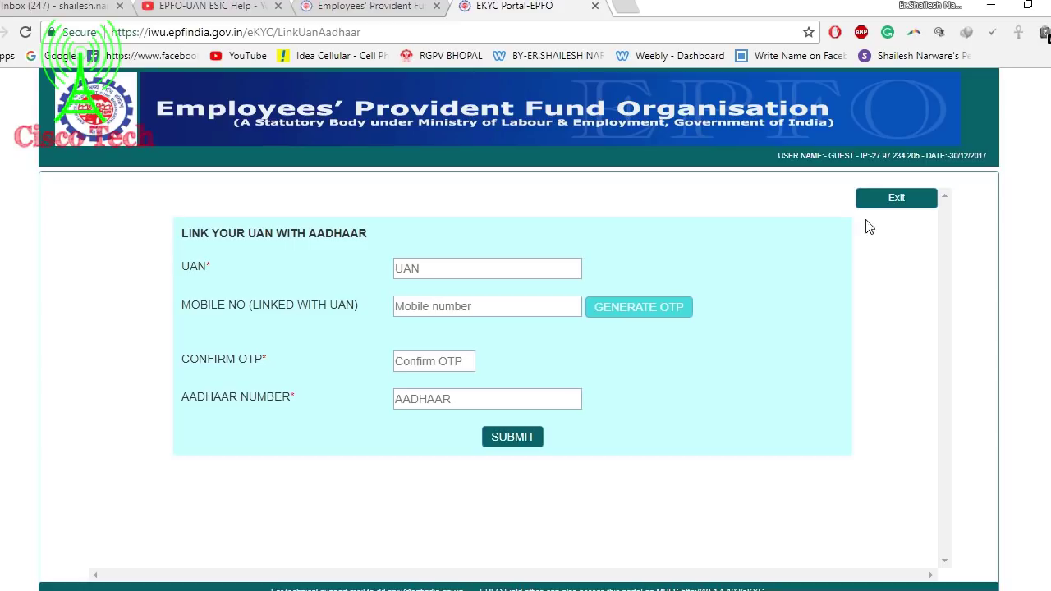
click(896, 199)
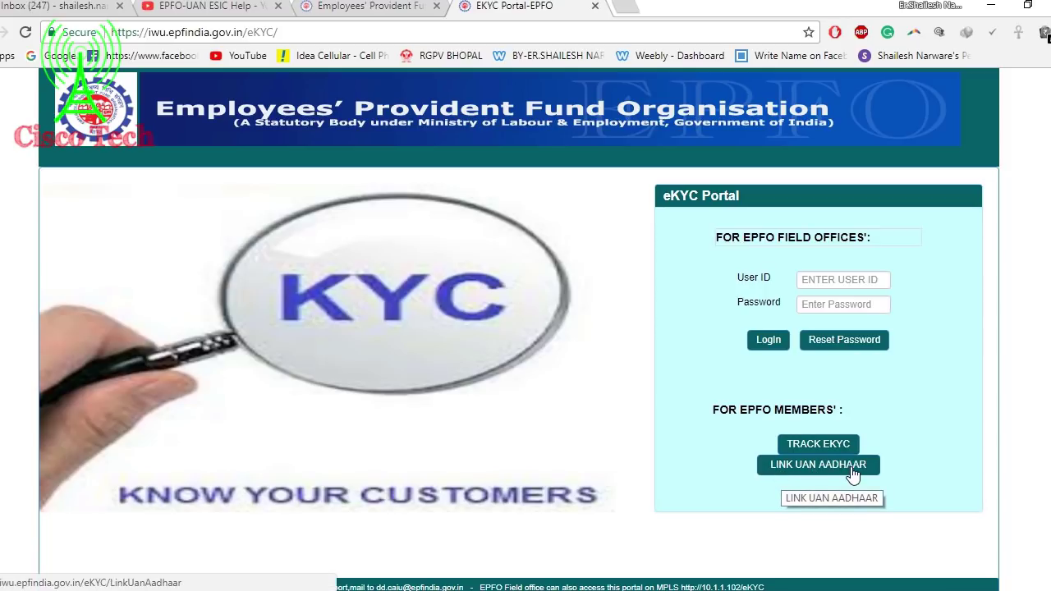
click(802, 449)
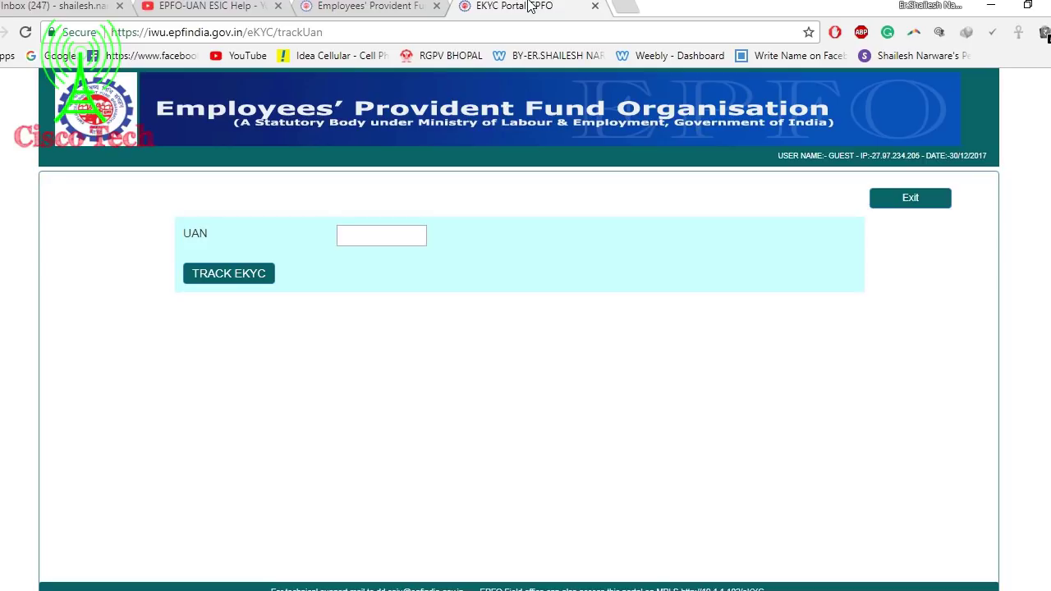
- Switch to the EPFO-UAN ESIC Help YouTube channel and look through its featured and uploaded videos
click(373, 4)
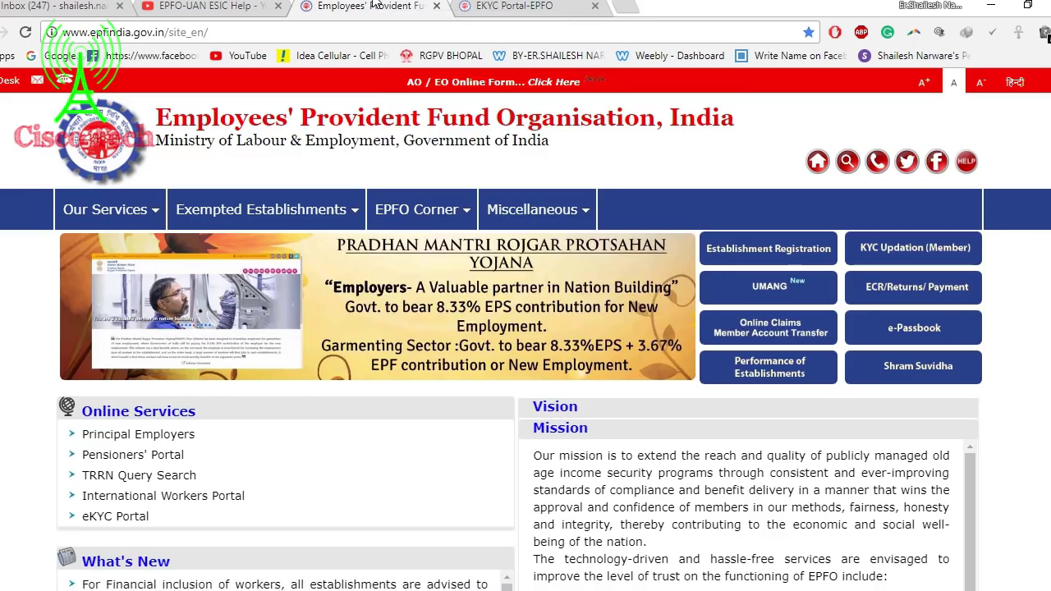
click(197, 5)
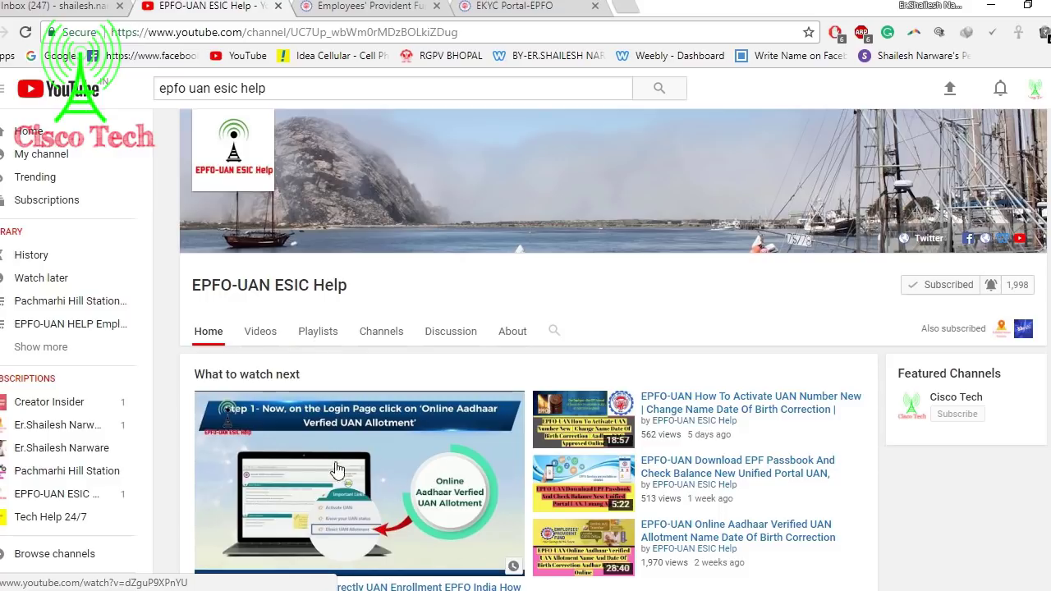
scroll(372, 451, down, 3)
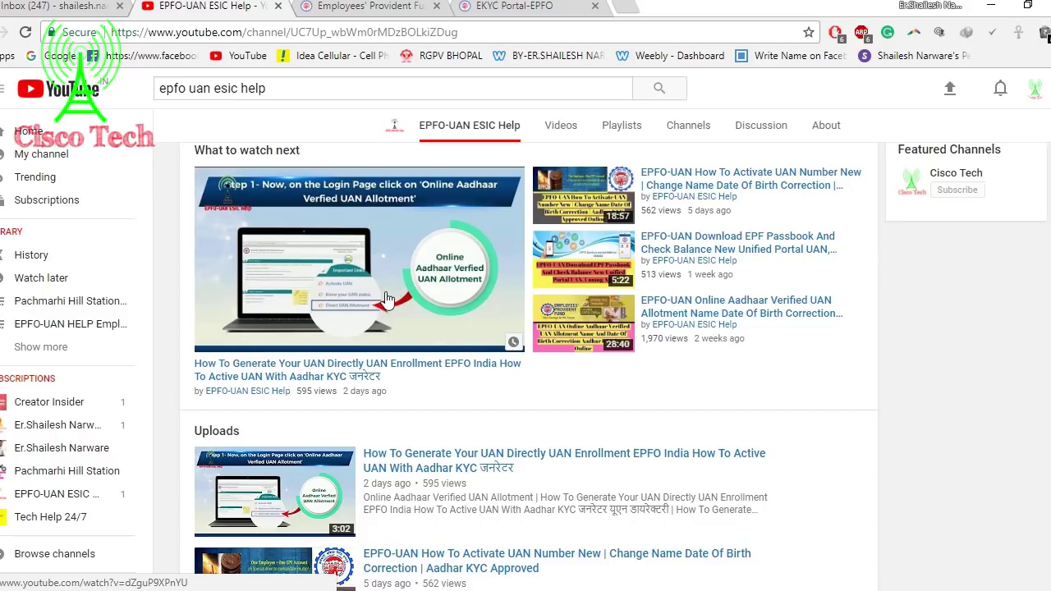
scroll(460, 386, down, 2)
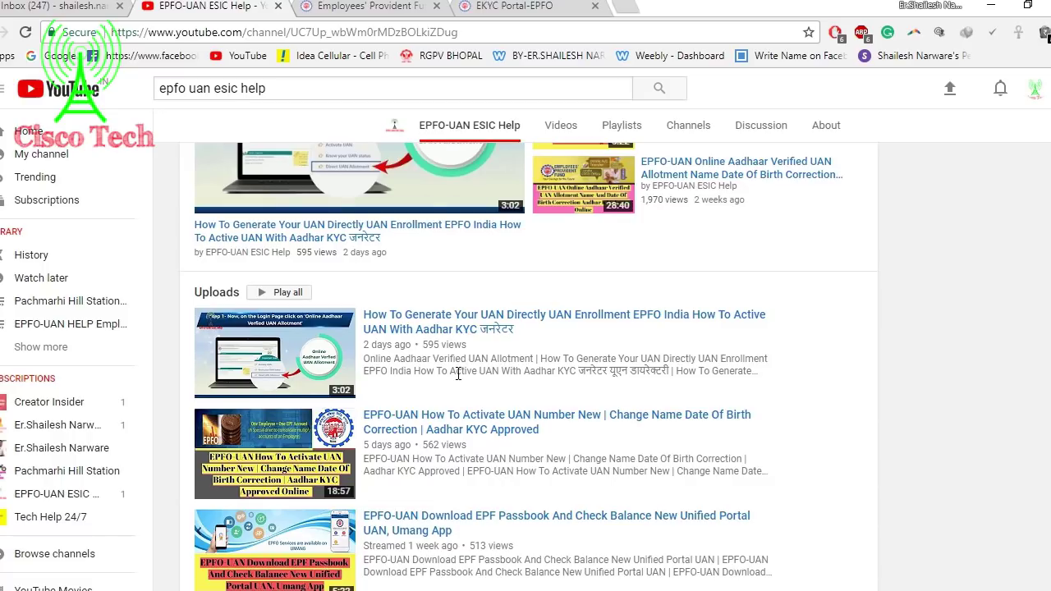
scroll(457, 374, down, 4)
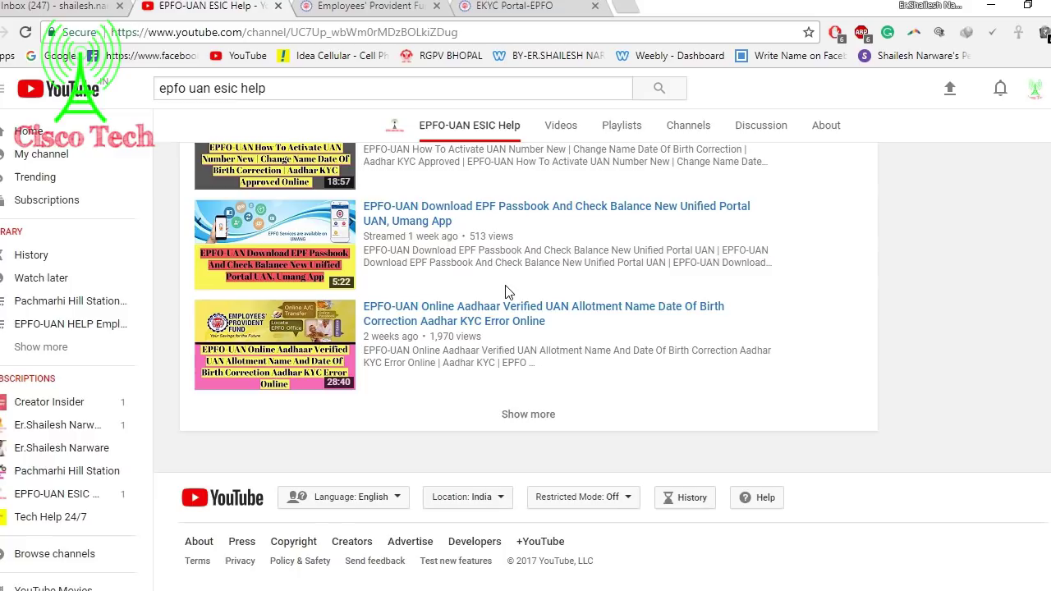
scroll(507, 292, up, 6)
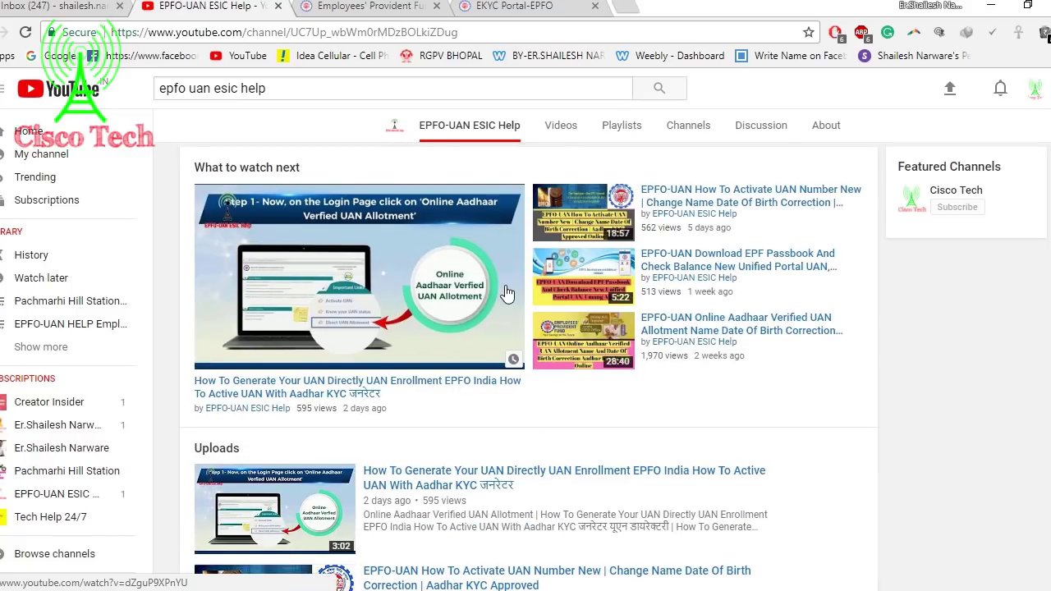
scroll(506, 292, up, 3)
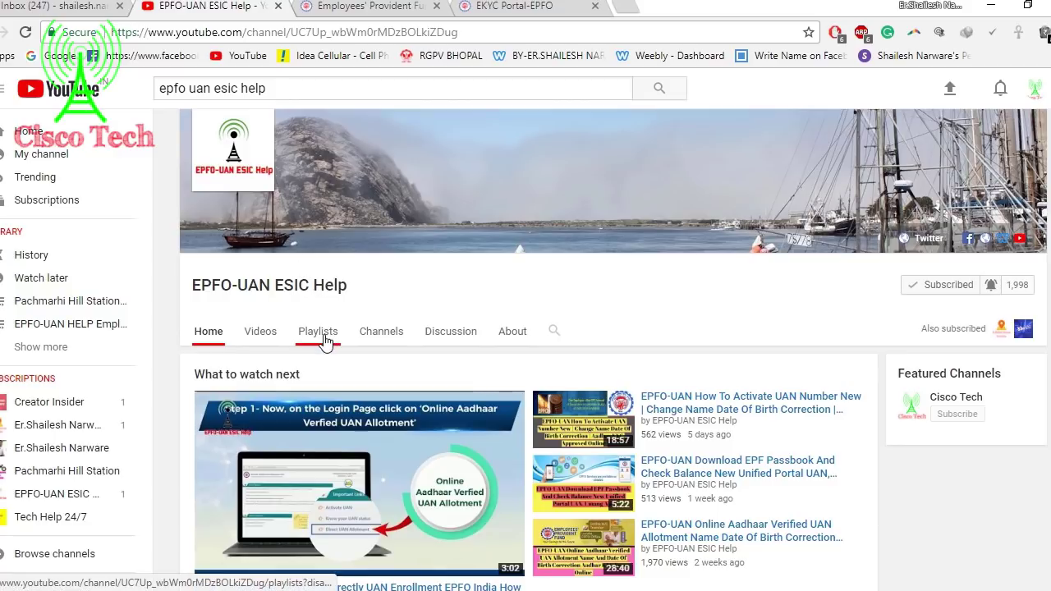
- Highlight the YouTube channel's web address and return to the channel page
click(476, 31)
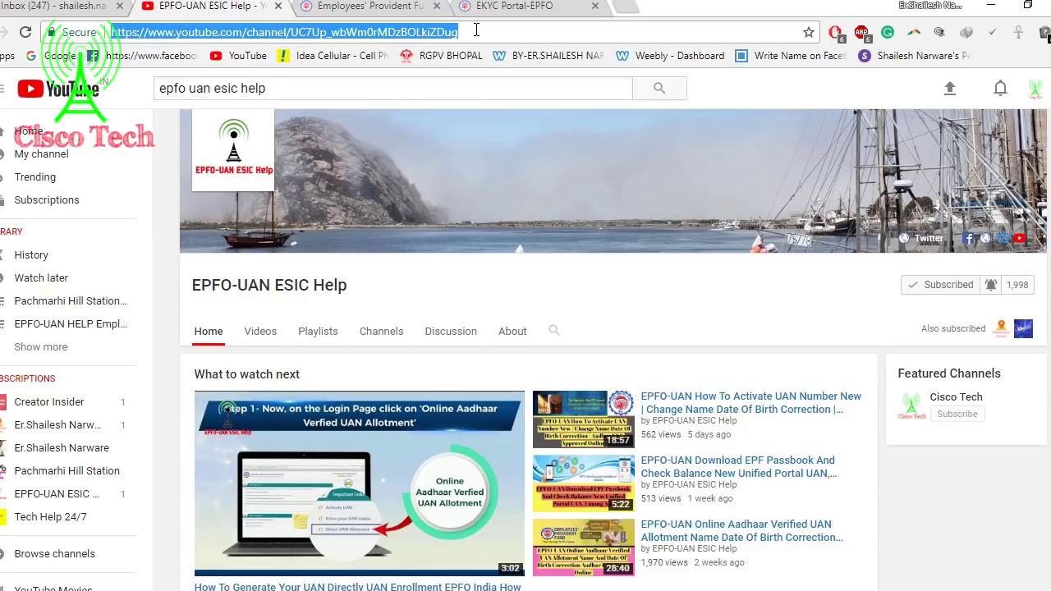
click(476, 31)
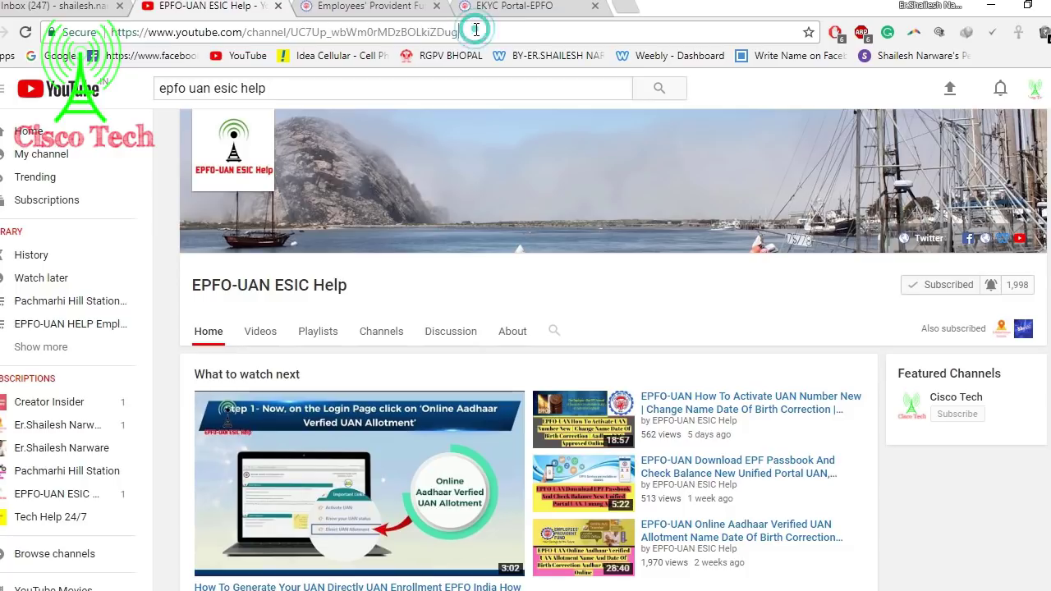
click(415, 279)
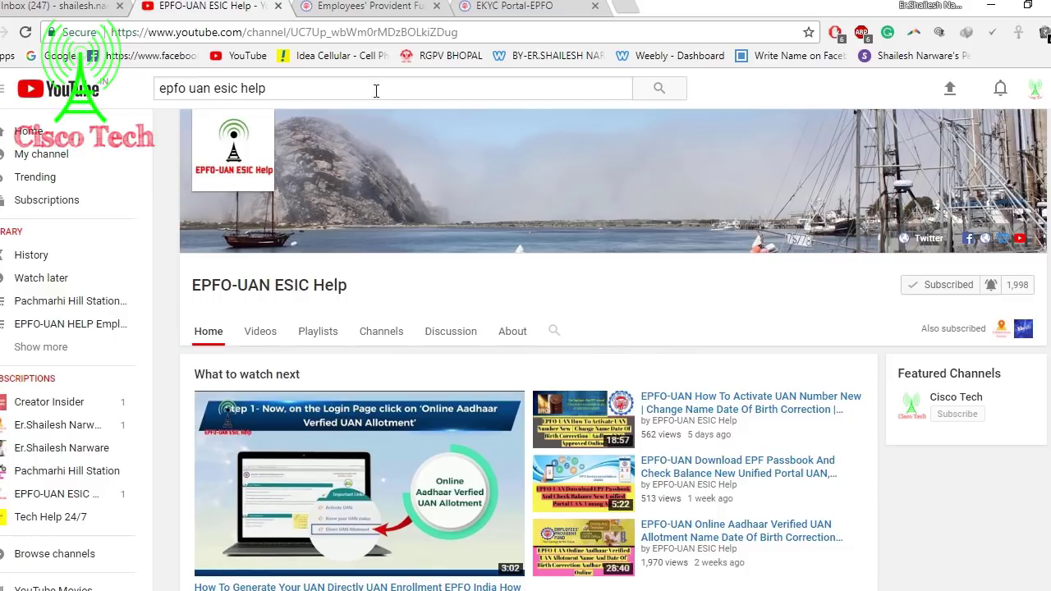
- Revisit the EPFO home page and exit the Track eKYC page to the eKYC Portal's main page
click(348, 5)
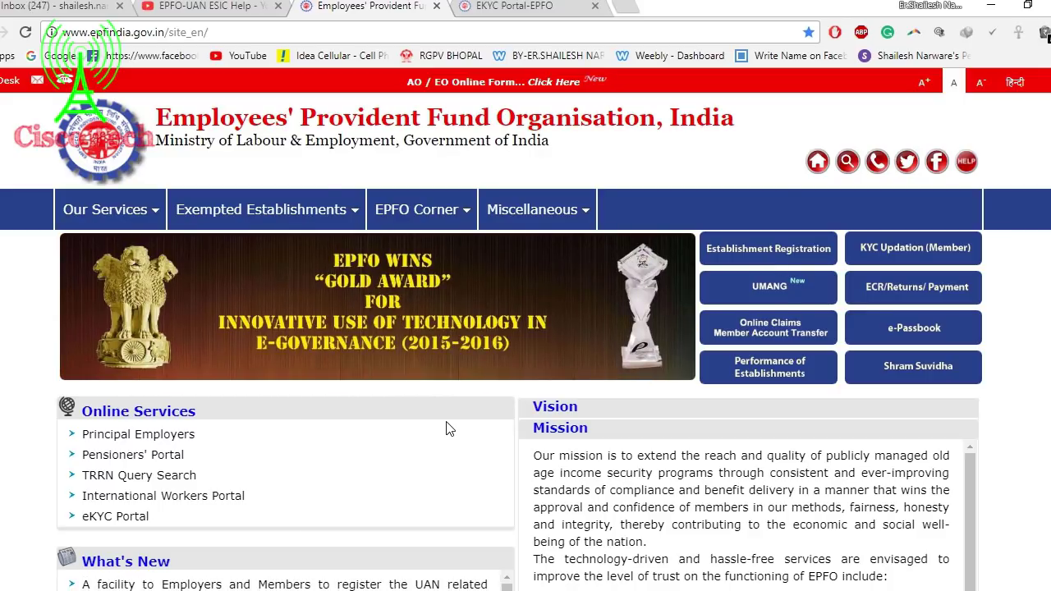
click(509, 6)
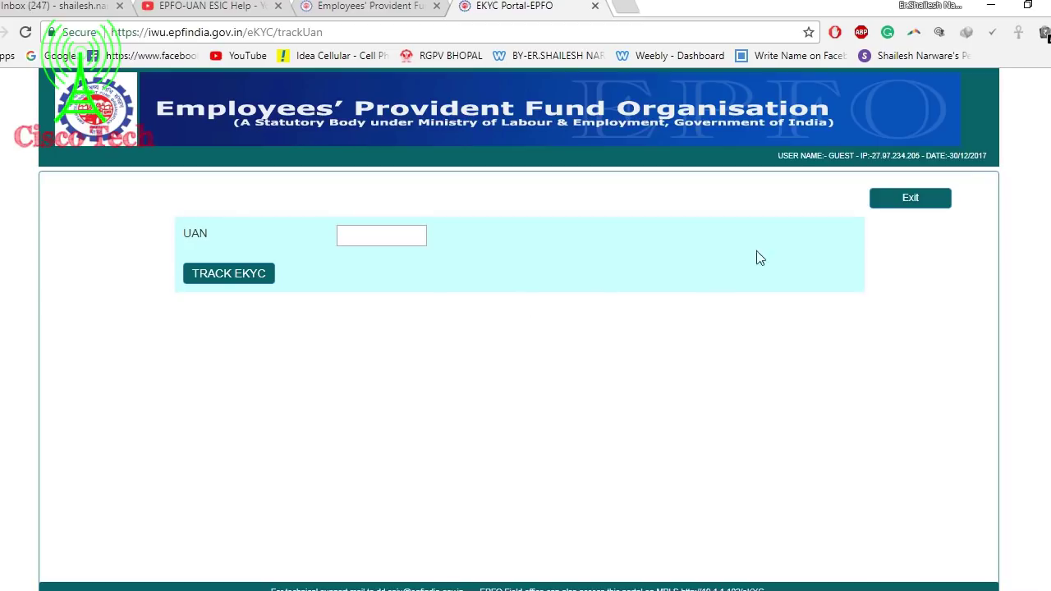
click(902, 209)
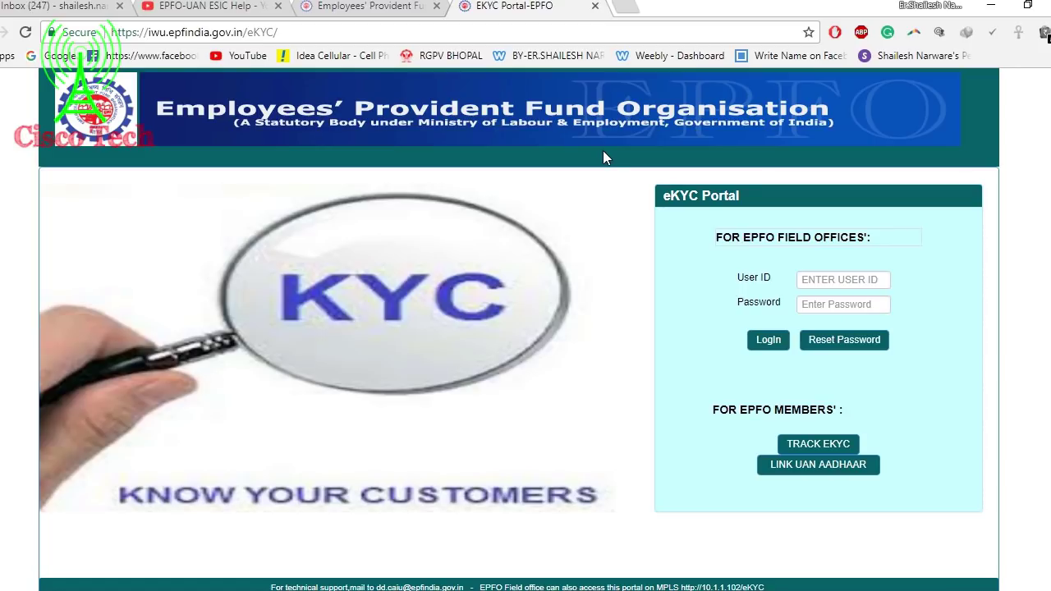
- Check the EPFO-UAN ESIC Help channel again and review the eKYC Portal's main page
click(210, 7)
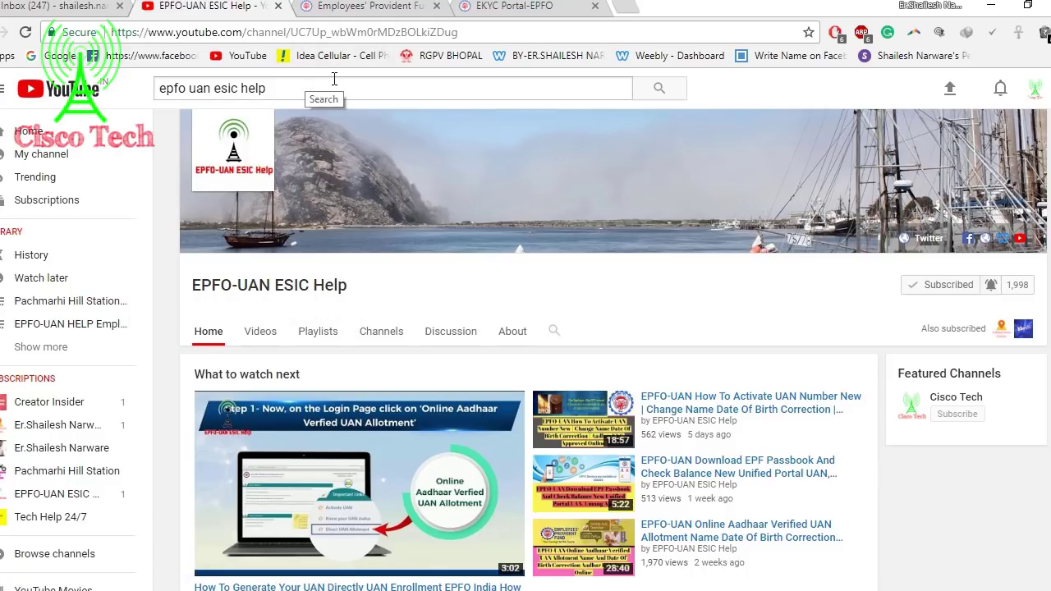
click(513, 5)
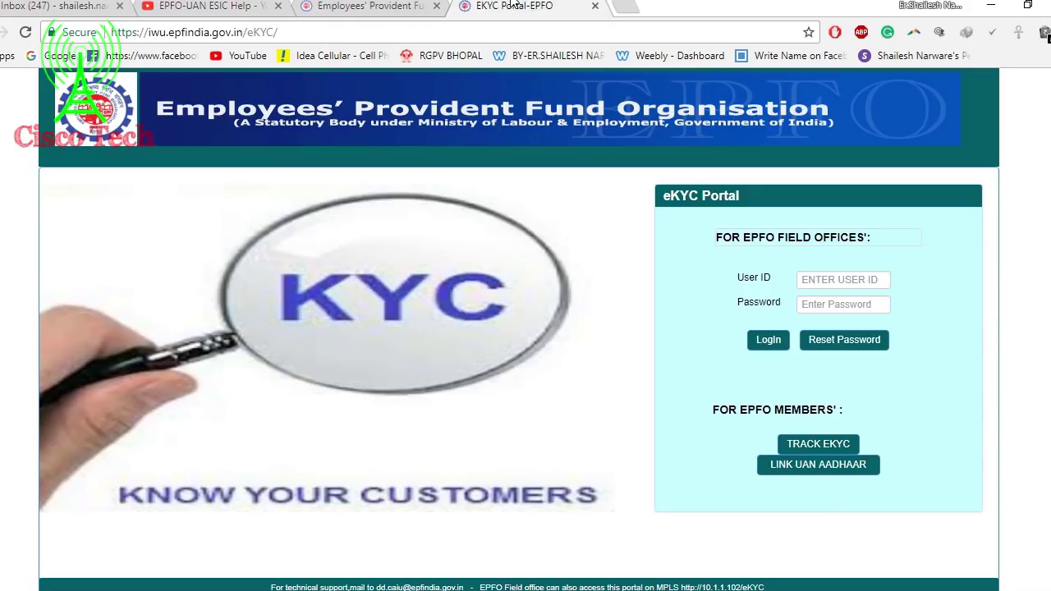
scroll(486, 167, down, 1)
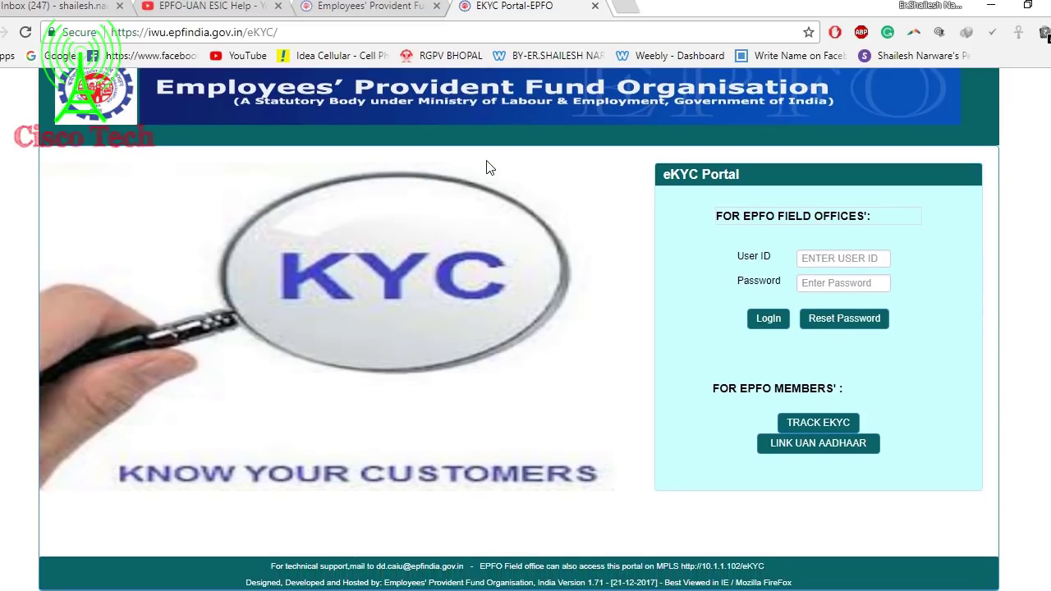
scroll(487, 167, up, 1)
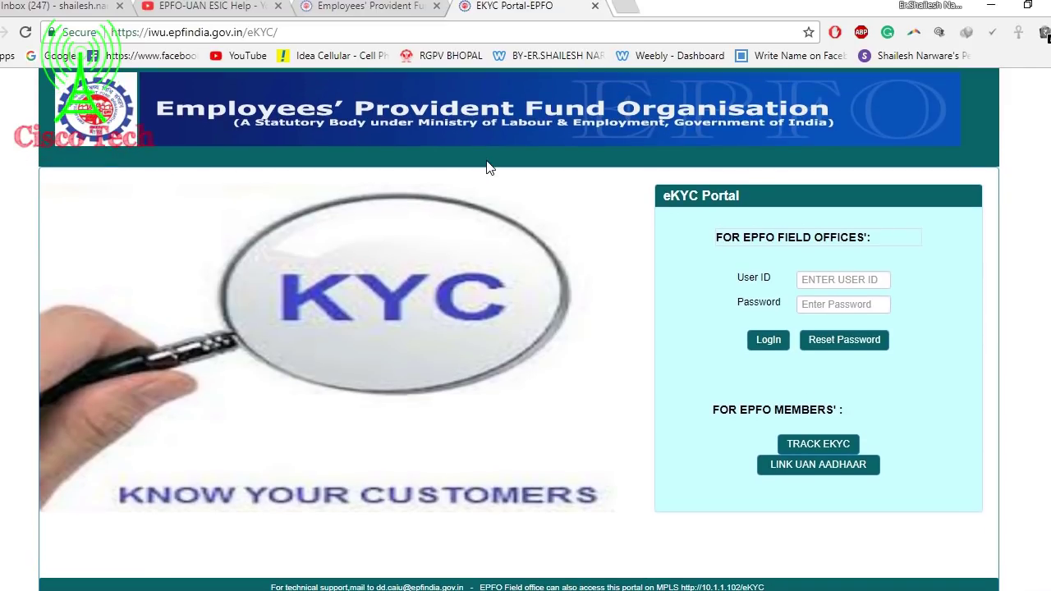
- Look through the EPFO home page, including the What's New section and service links
click(325, 5)
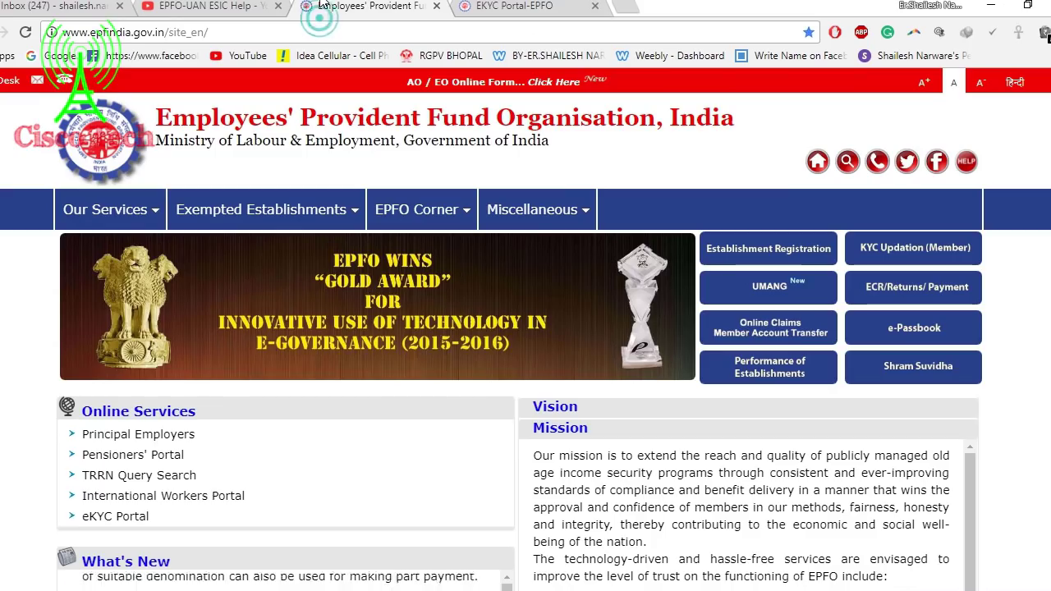
scroll(452, 254, down, 5)
scroll(453, 255, up, 5)
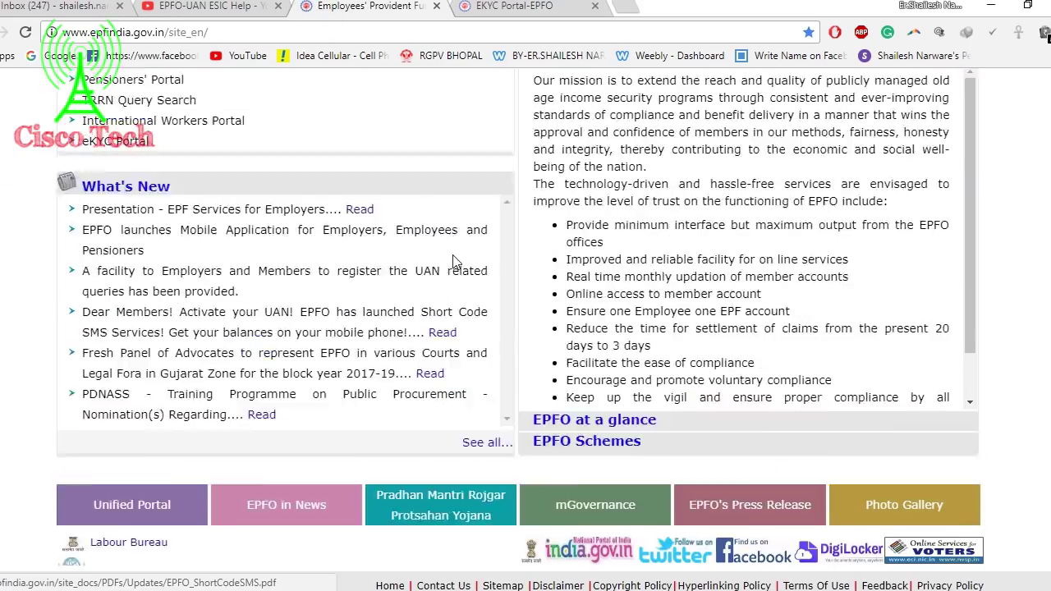